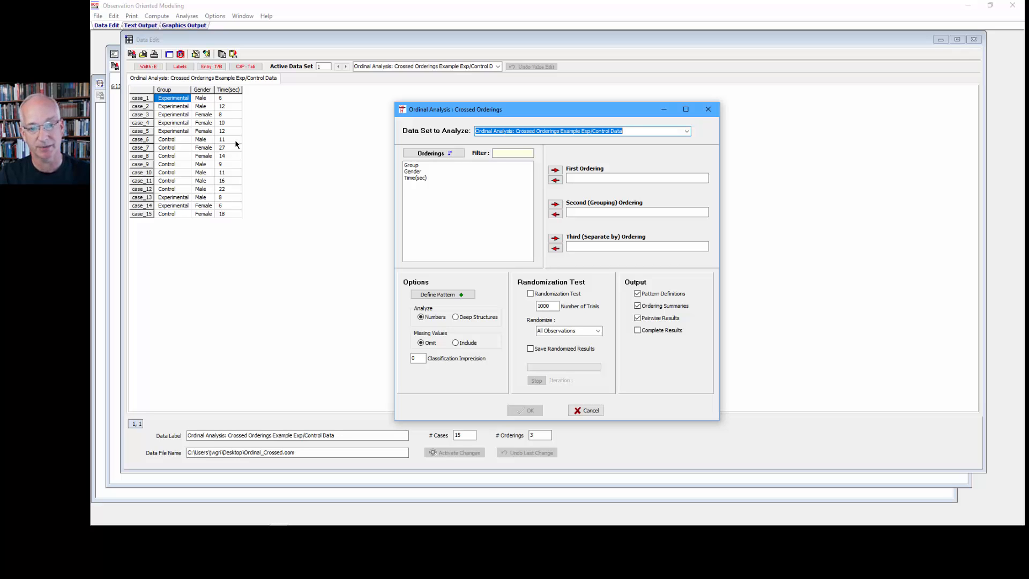
pyautogui.click(412, 179)
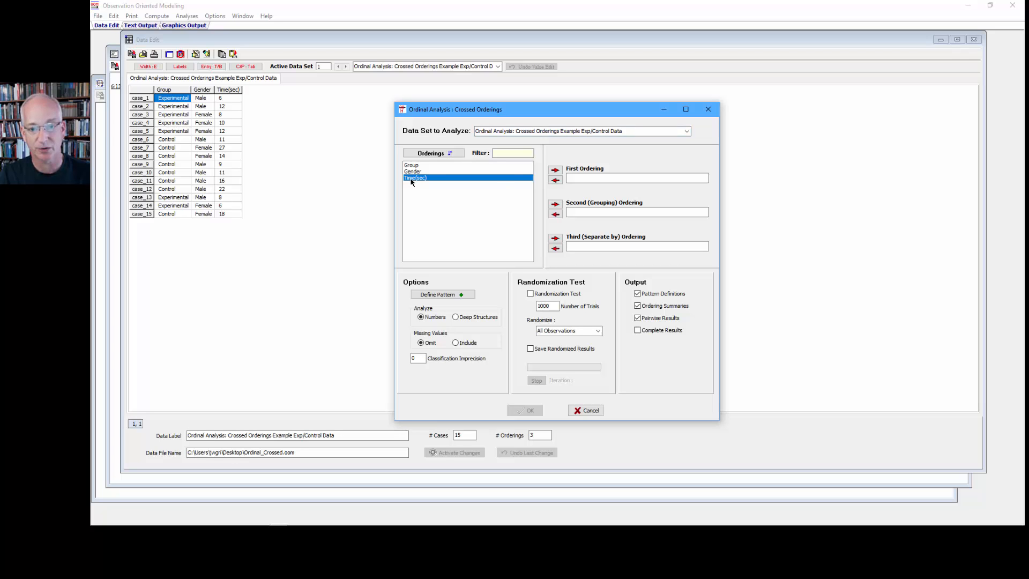
pyautogui.click(555, 170)
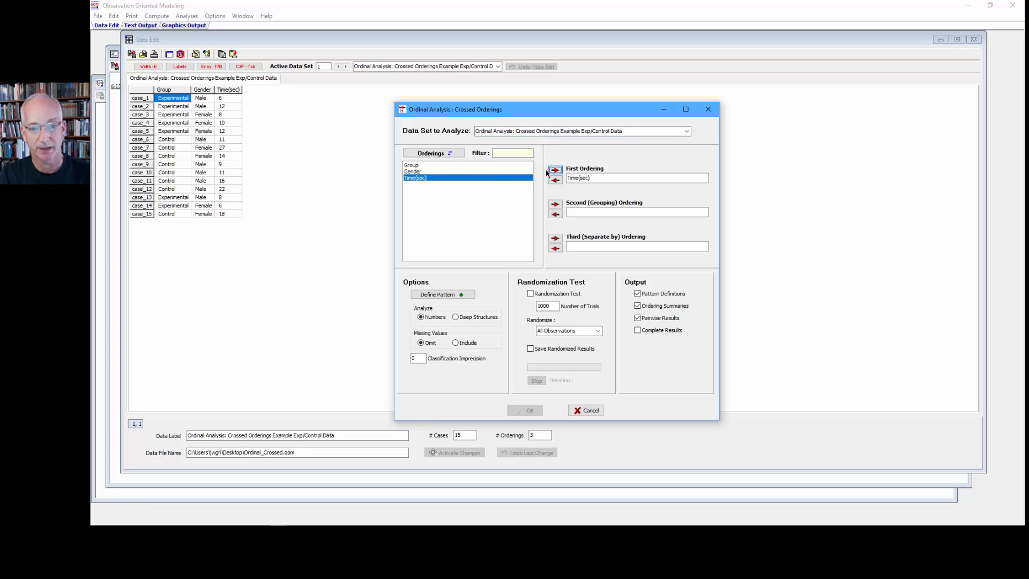
pyautogui.click(423, 166)
pyautogui.click(555, 204)
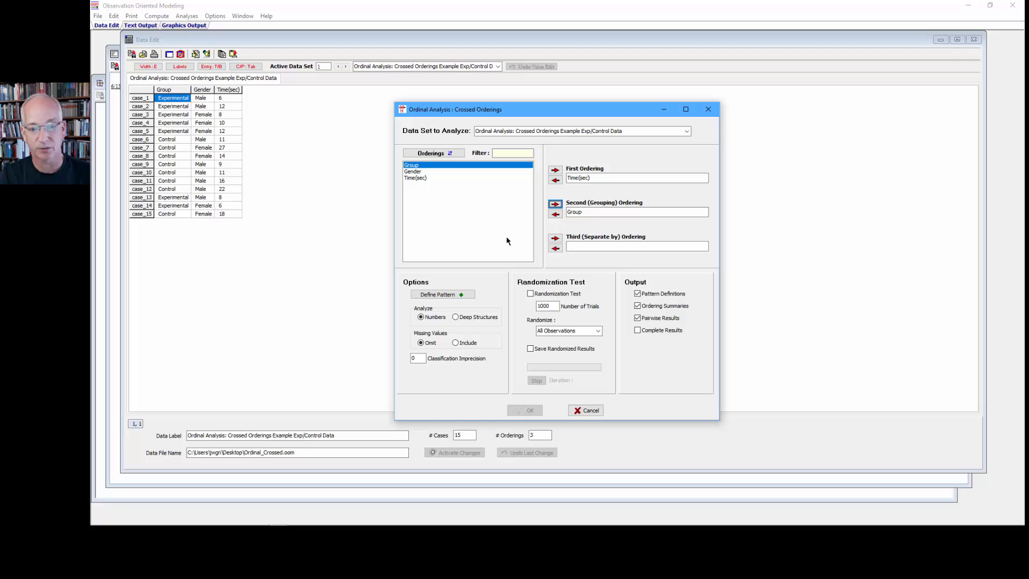
pyautogui.click(455, 294)
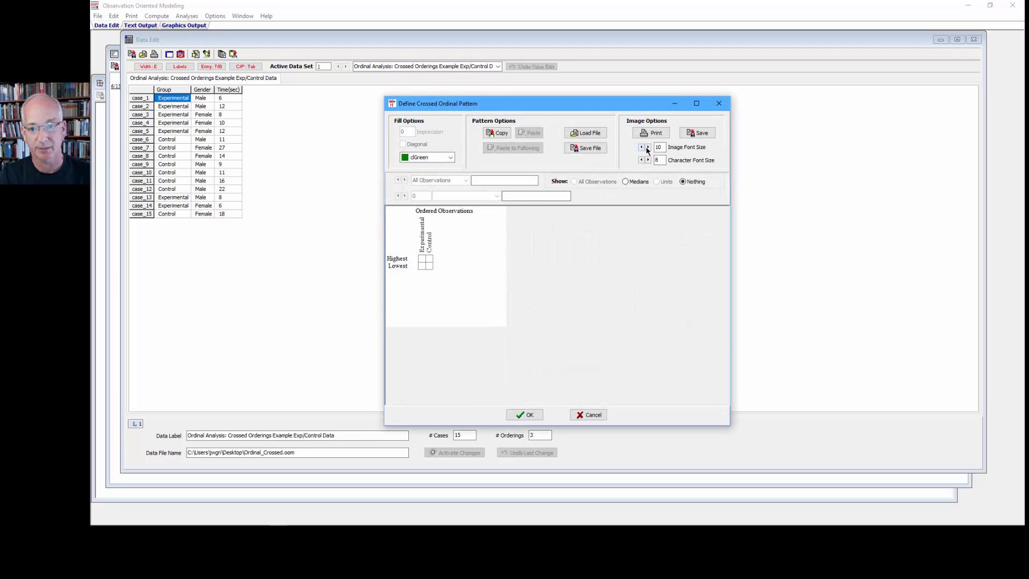
pyautogui.click(648, 147)
pyautogui.click(648, 148)
pyautogui.click(648, 147)
pyautogui.click(647, 148)
pyautogui.click(647, 148)
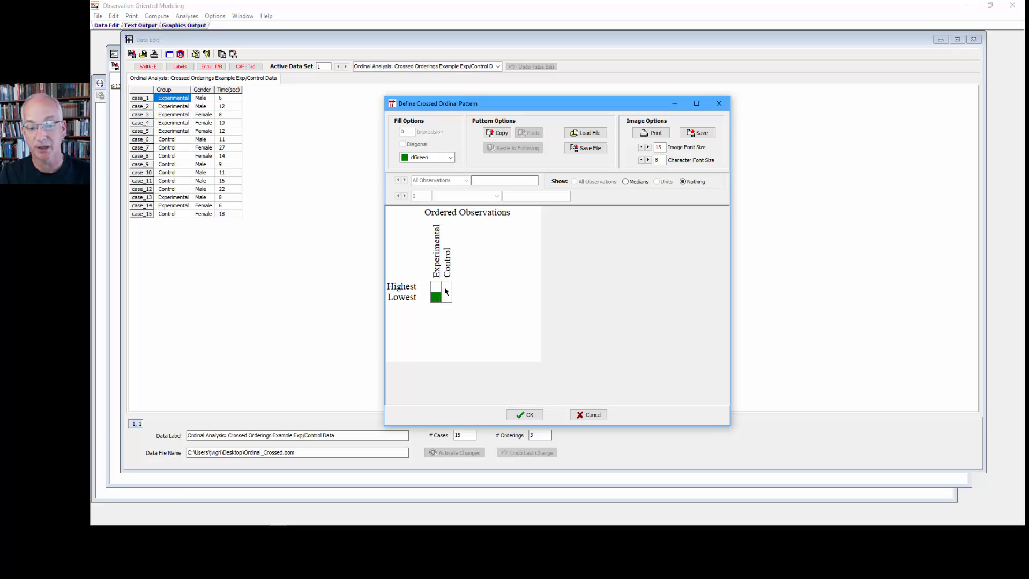
pyautogui.click(446, 287)
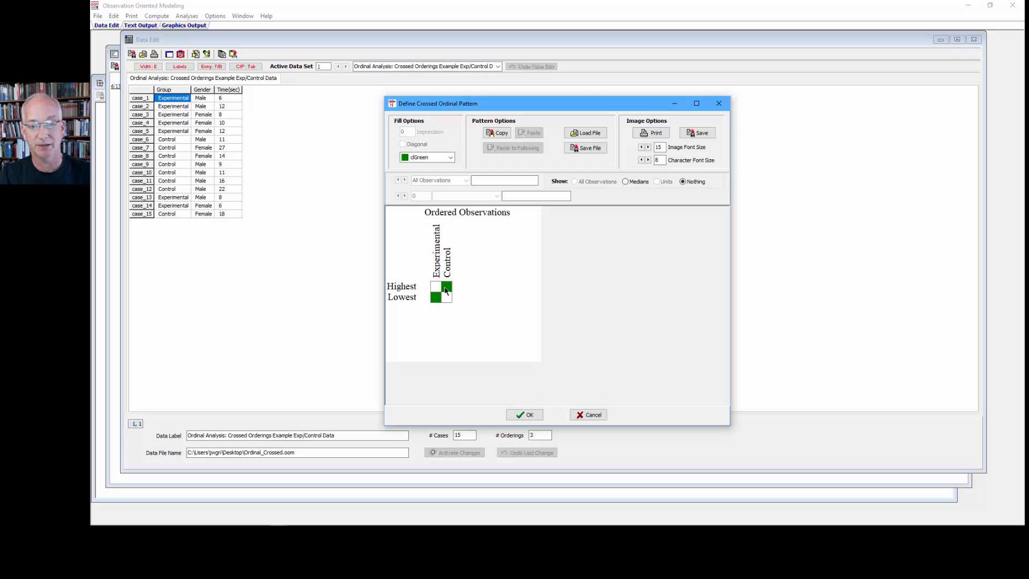
pyautogui.click(446, 289)
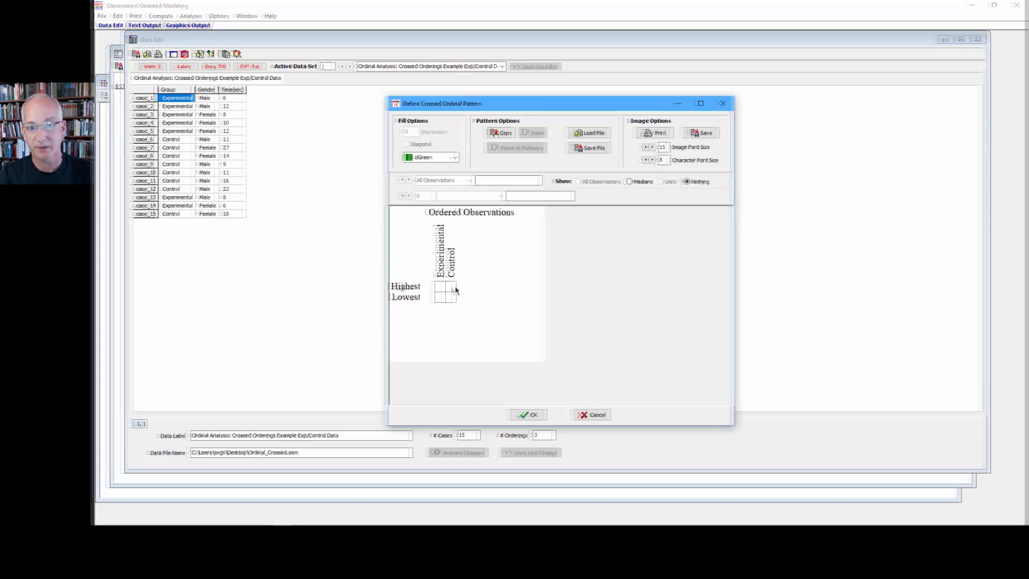
pyautogui.click(629, 182)
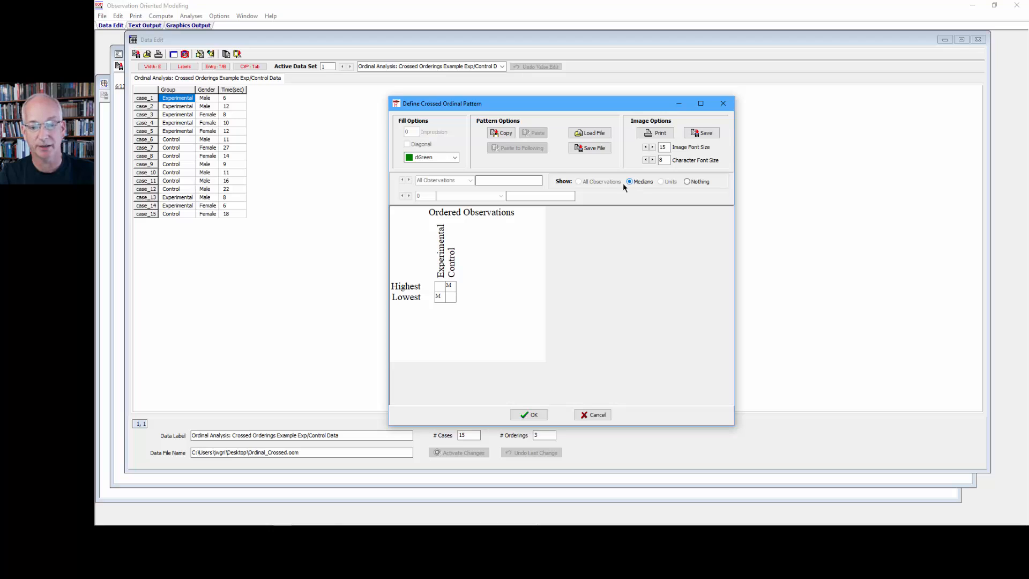
pyautogui.click(451, 290)
pyautogui.click(439, 299)
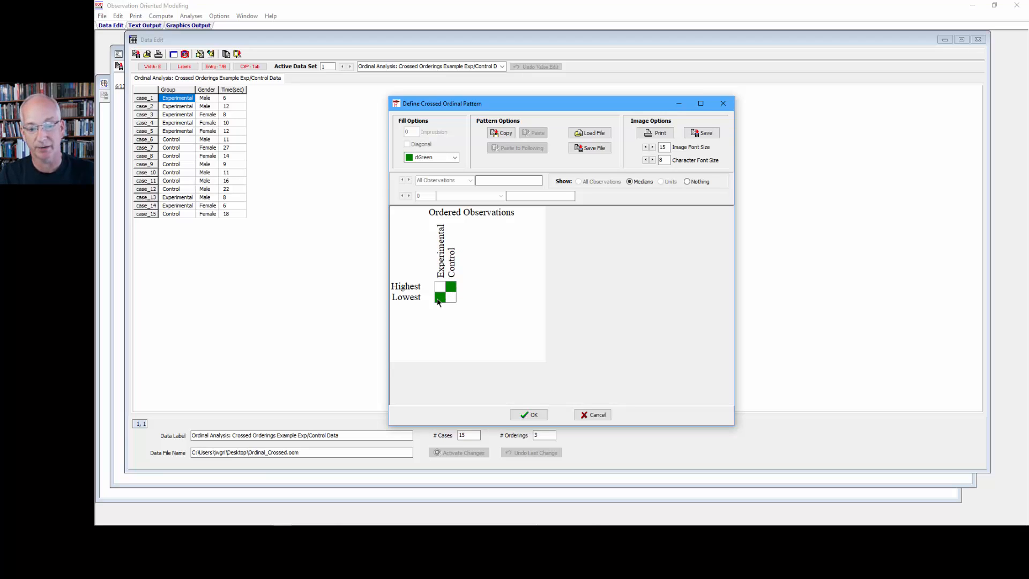
pyautogui.click(438, 301)
pyautogui.click(450, 289)
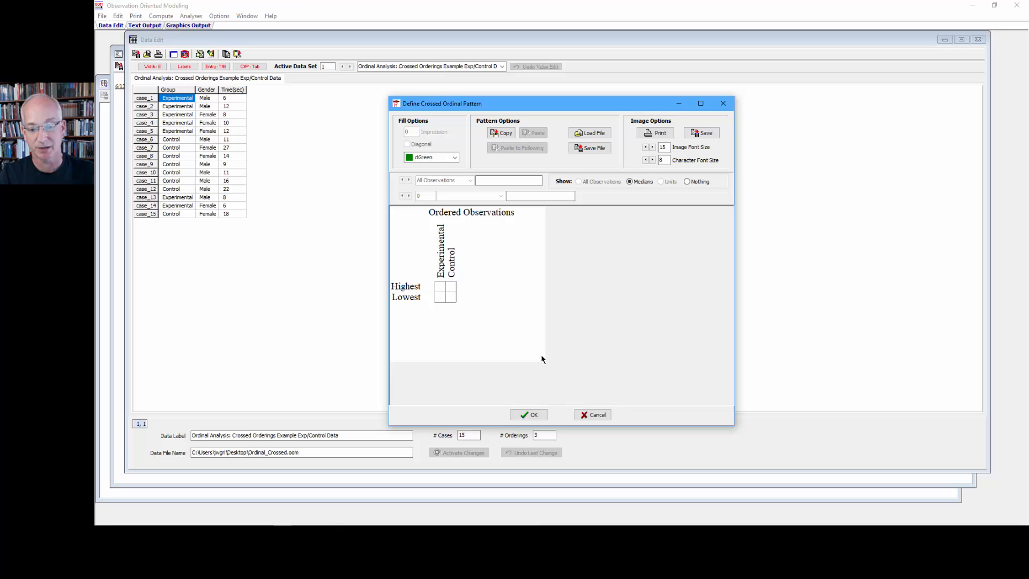
pyautogui.click(595, 413)
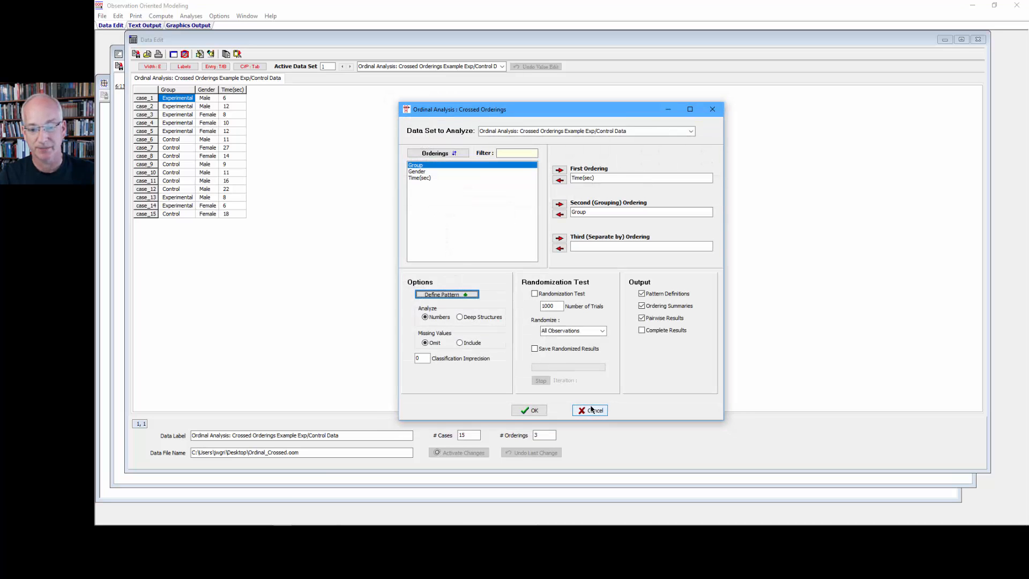
pyautogui.click(592, 411)
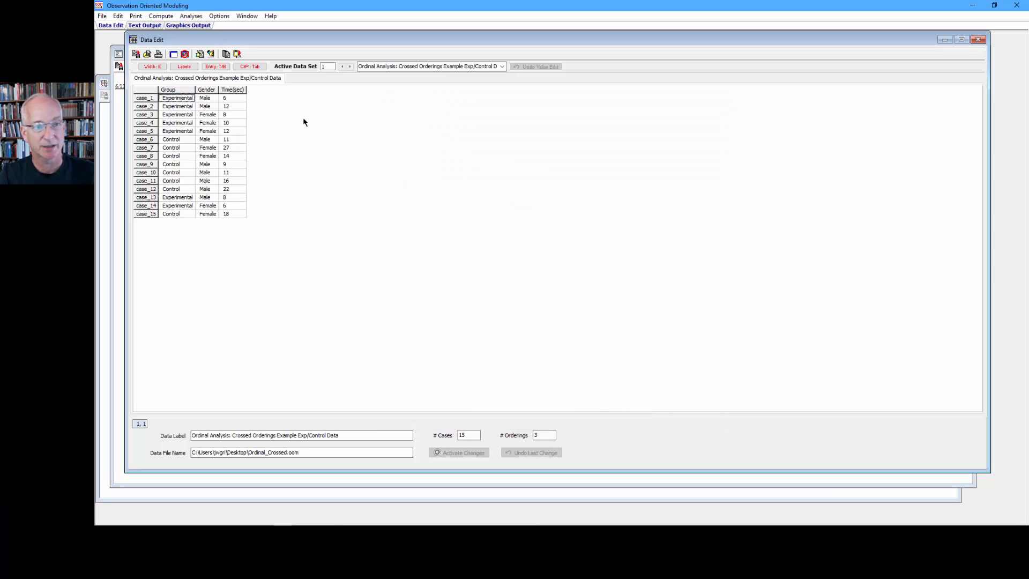
# Step: Create an ordering biplot of Group and Time(sec) as a bubble plot with plotted frequencies, and view the resulting graph
pyautogui.click(191, 17)
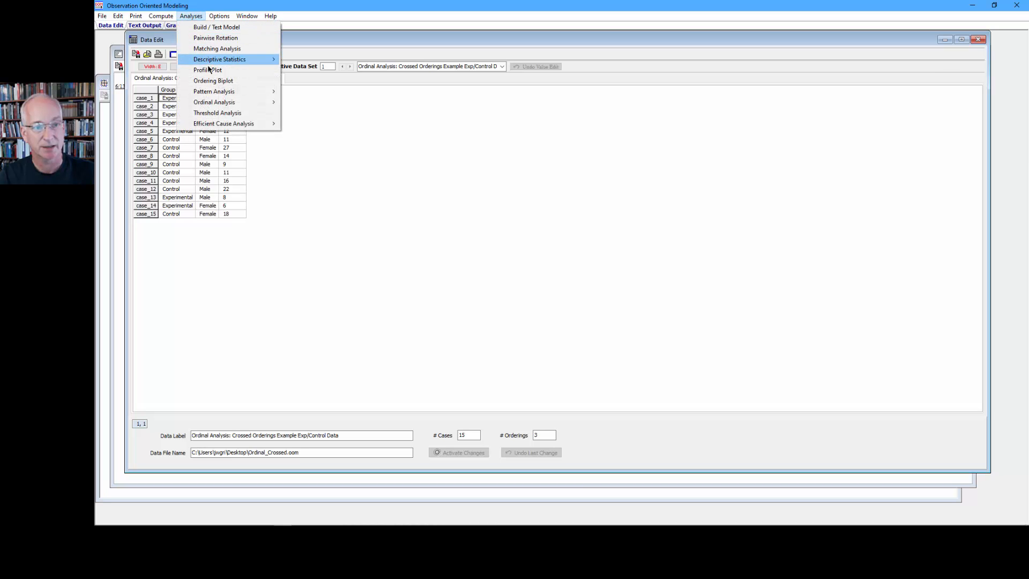
pyautogui.click(213, 81)
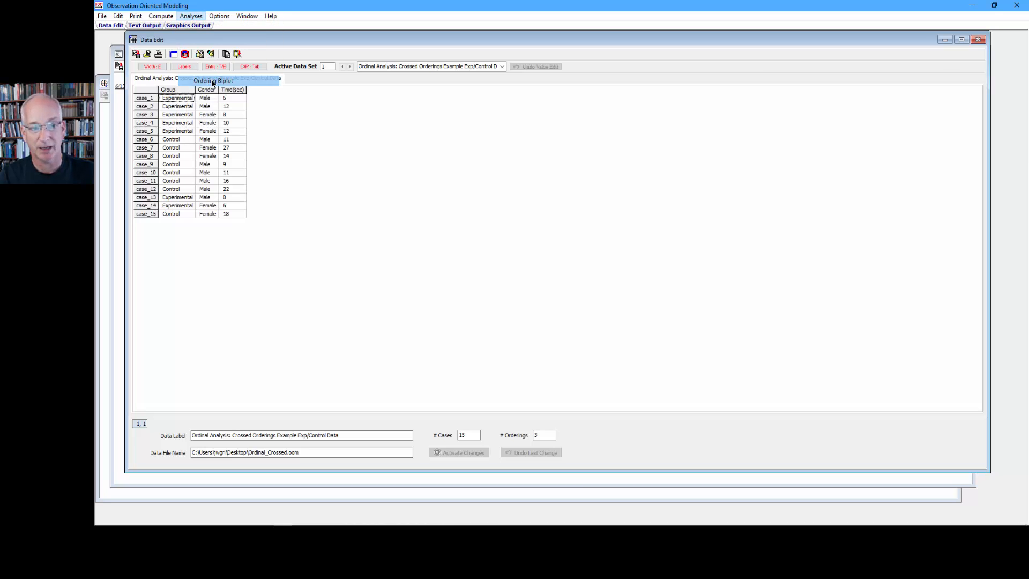
pyautogui.doubleClick(456, 195)
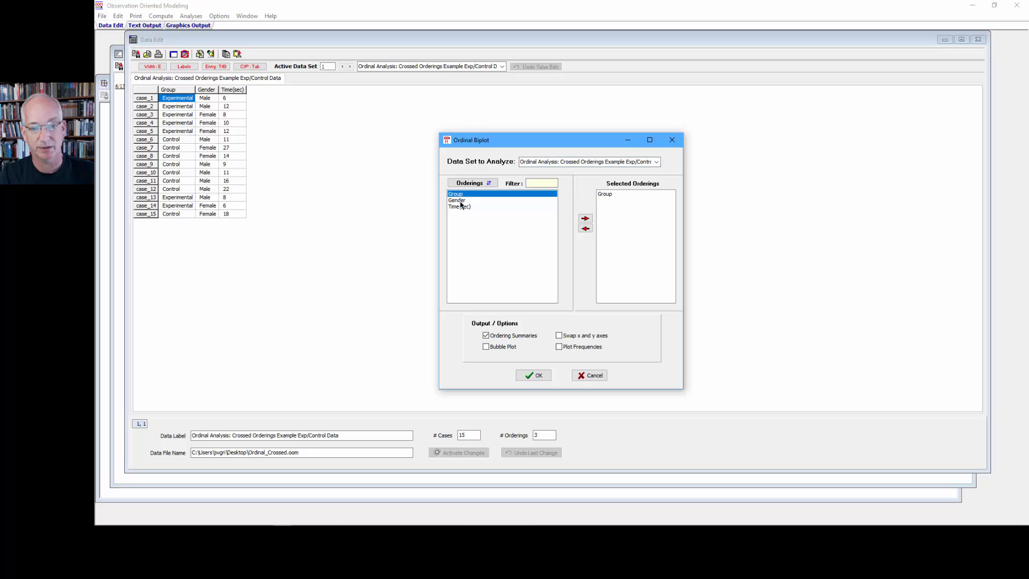
pyautogui.doubleClick(459, 207)
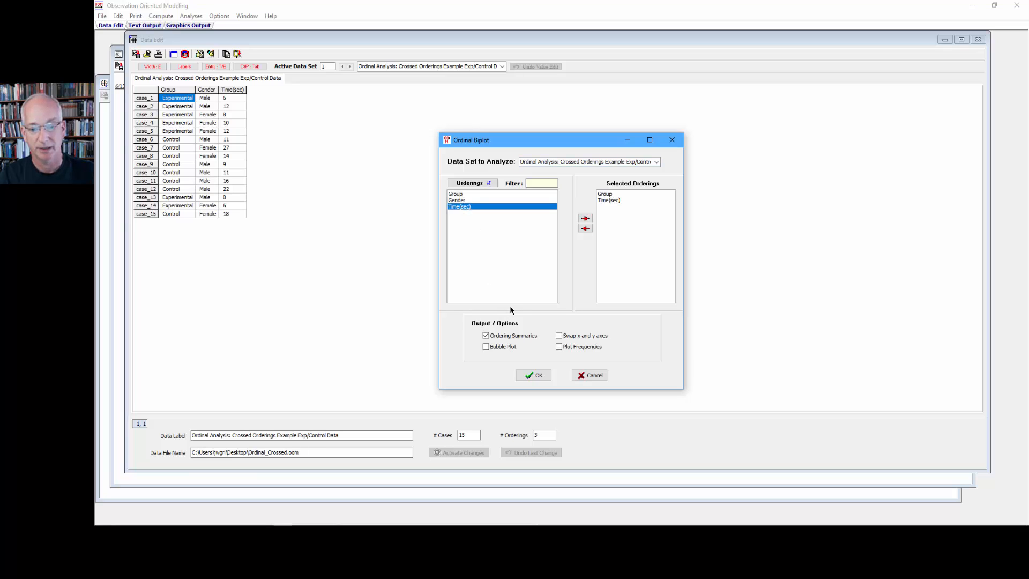
pyautogui.click(500, 347)
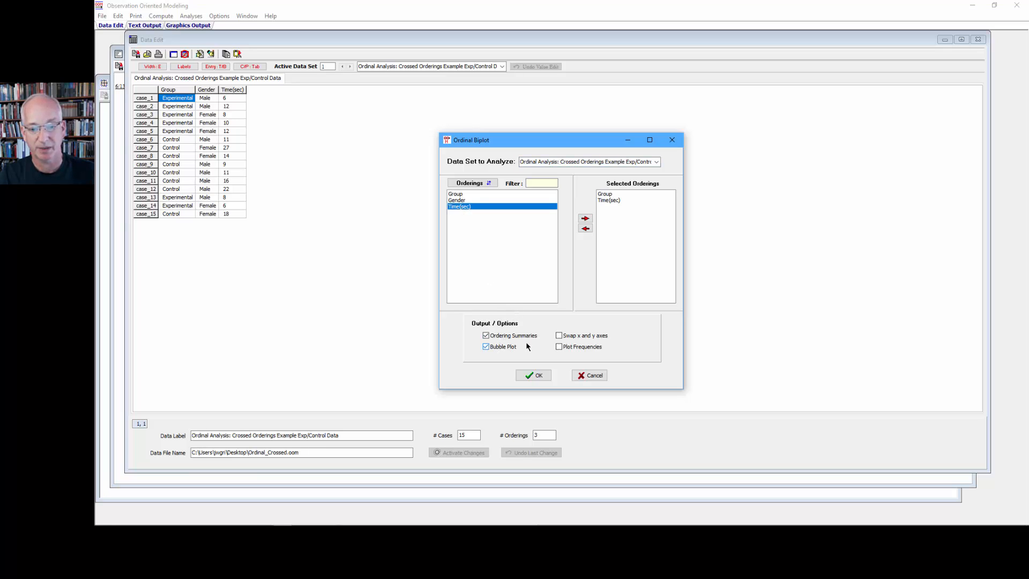
pyautogui.click(559, 347)
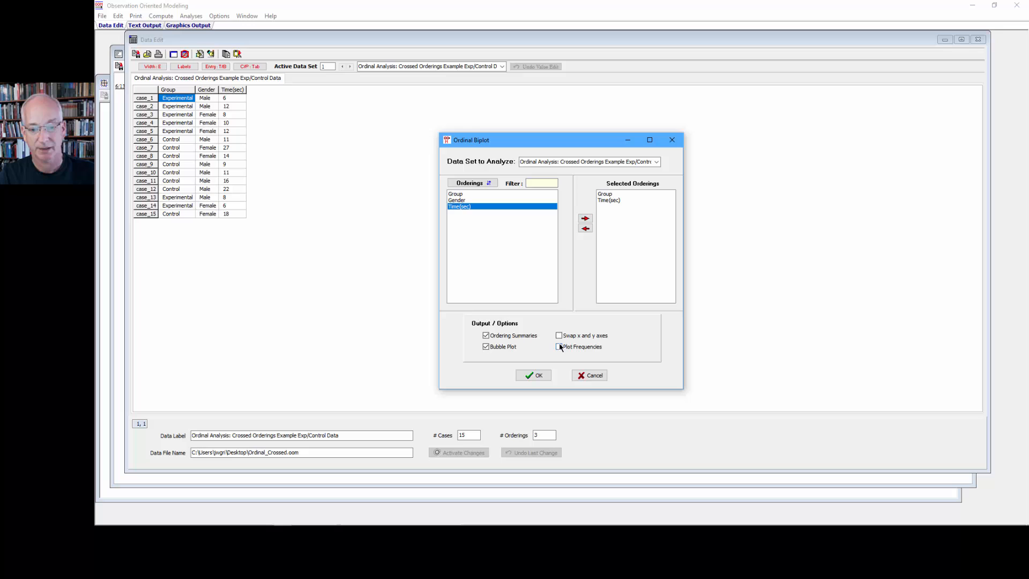
pyautogui.click(535, 375)
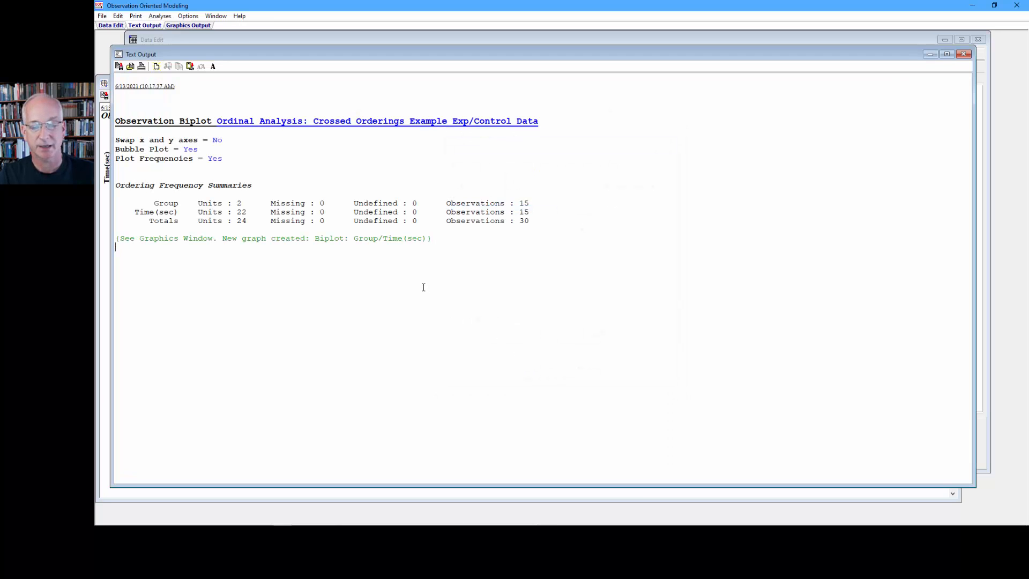
pyautogui.moveTo(437, 241); pyautogui.dragTo(105, 175)
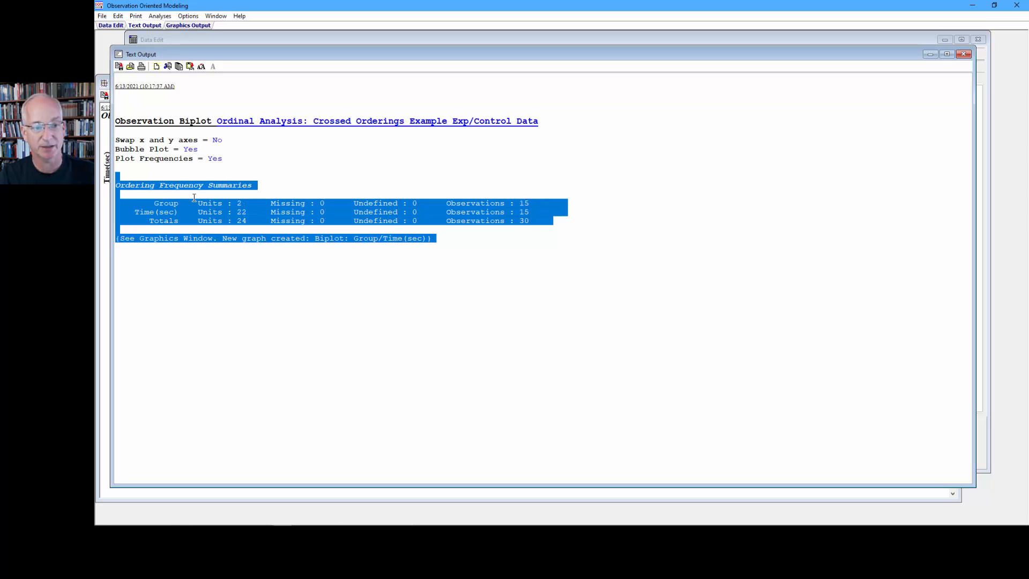
pyautogui.click(185, 26)
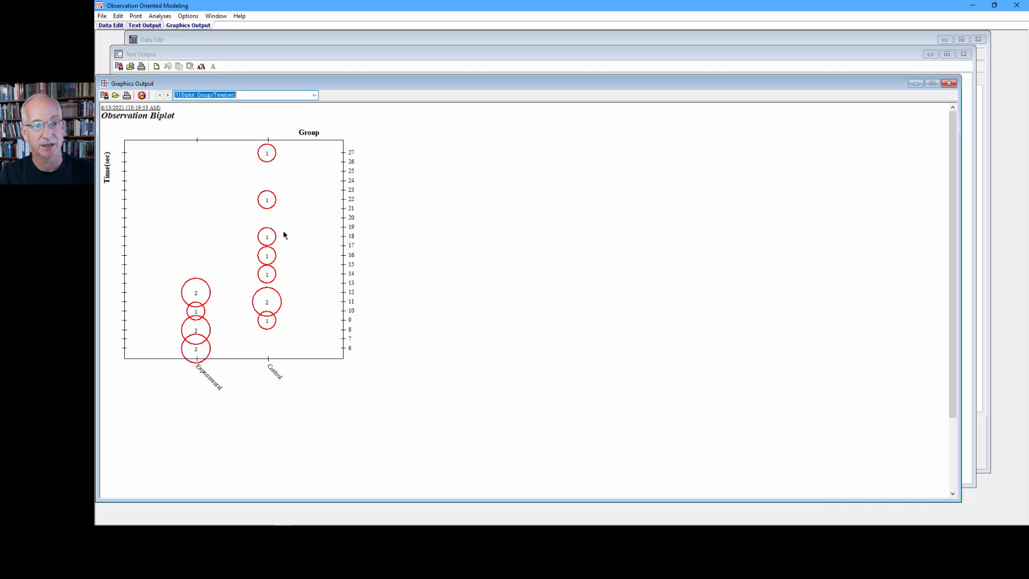
# Step: Compute the median, mean and mode descriptive statistics for the Time(sec) ordering, separated by Group
pyautogui.click(161, 16)
pyautogui.moveTo(188, 59)
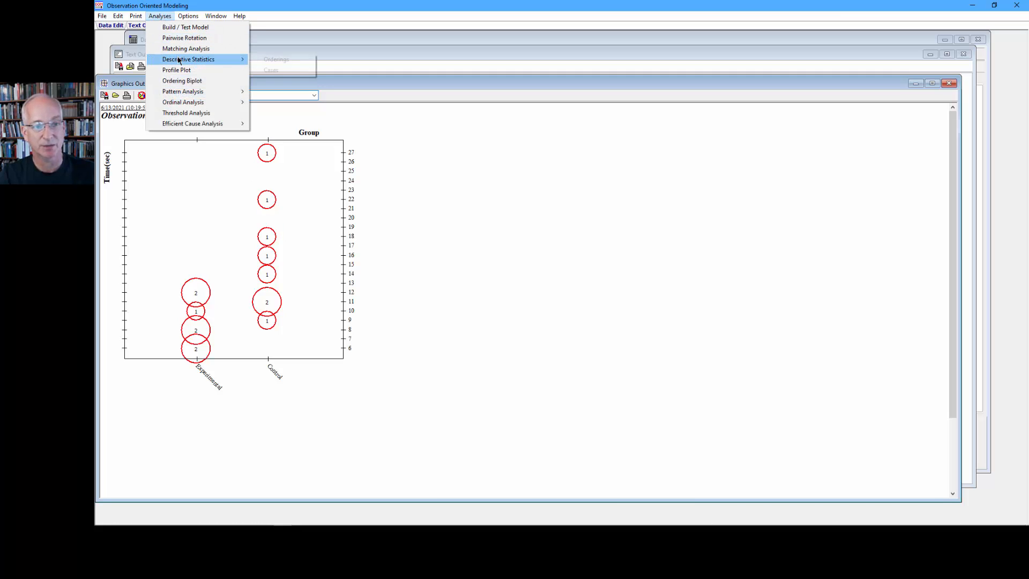
pyautogui.click(273, 59)
pyautogui.doubleClick(443, 181)
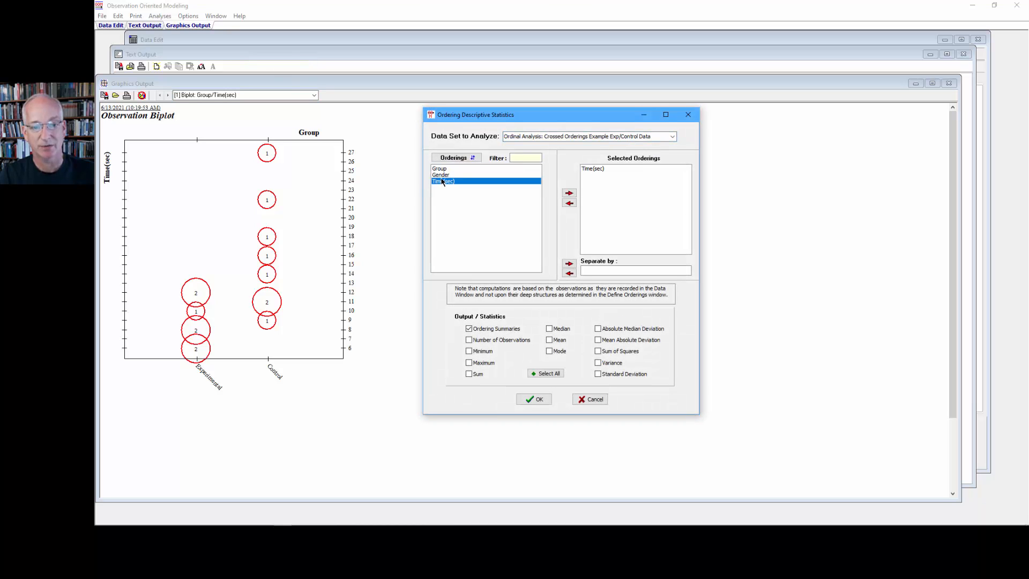
pyautogui.click(442, 170)
pyautogui.click(569, 264)
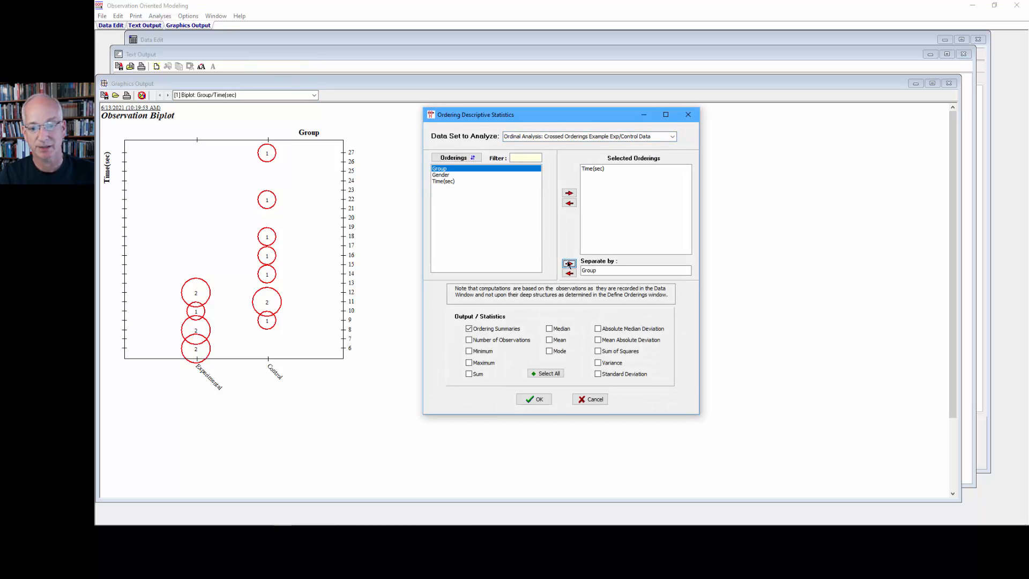
pyautogui.click(560, 328)
pyautogui.click(558, 341)
pyautogui.click(557, 351)
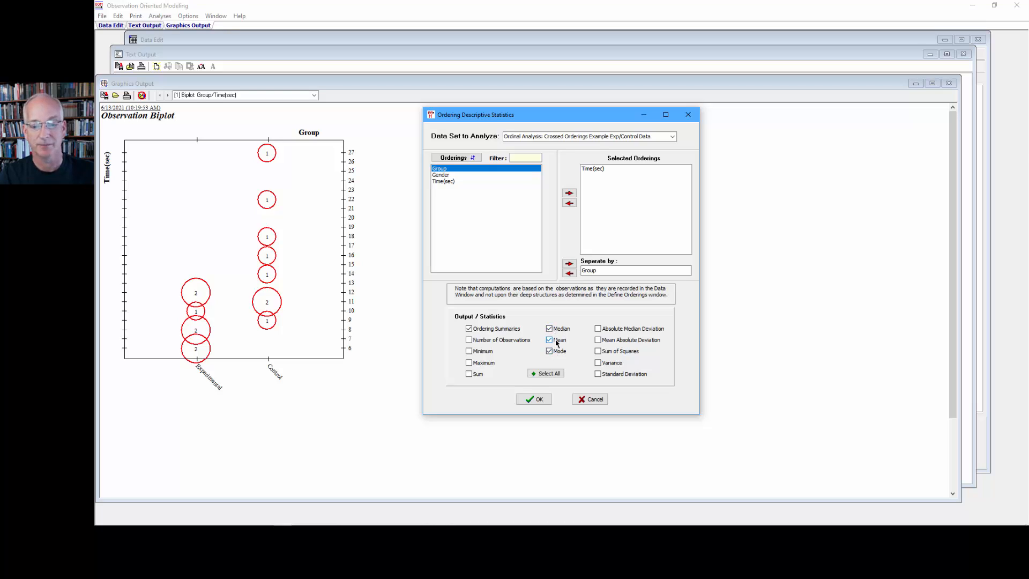
pyautogui.click(538, 399)
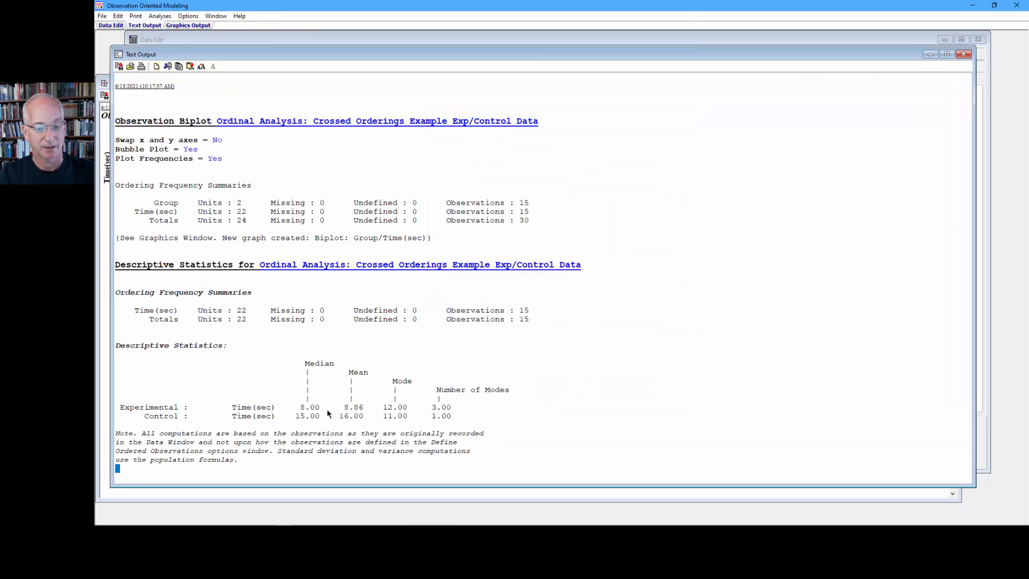
# Step: Compare the Experimental and Control medians and means in the descriptive statistics output
pyautogui.moveTo(323, 412); pyautogui.dragTo(291, 417)
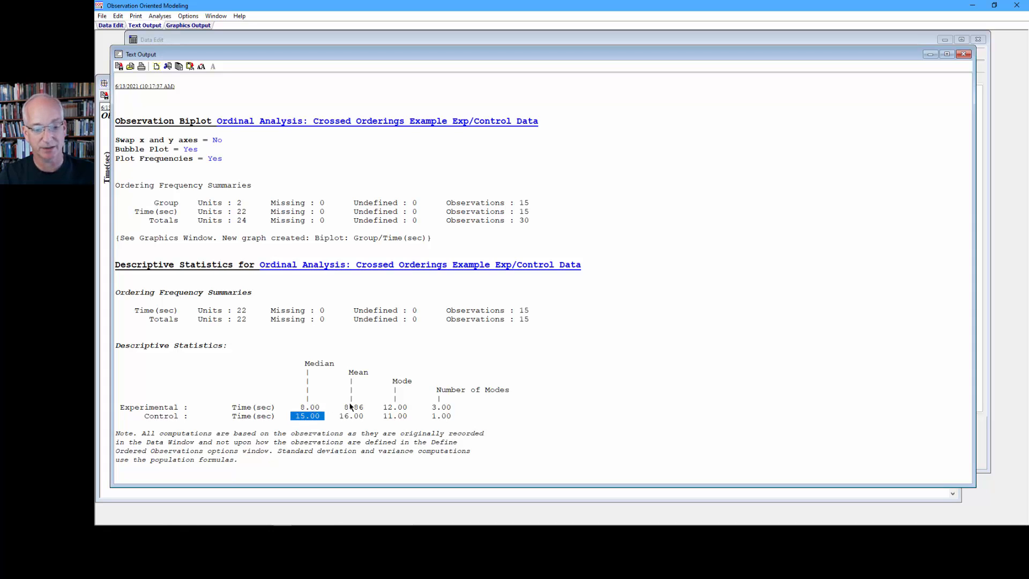
pyautogui.moveTo(365, 407); pyautogui.dragTo(339, 418)
pyautogui.click(363, 416)
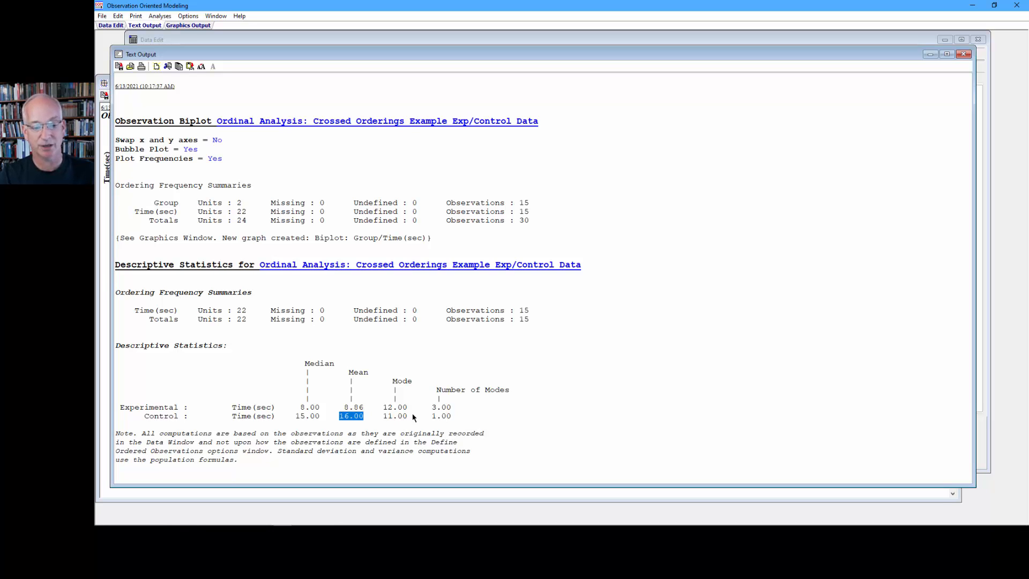
# Step: Set up a Crossed Orderings ordinal analysis with Time(sec) as the first ordering and Group as the grouping ordering
pyautogui.click(168, 17)
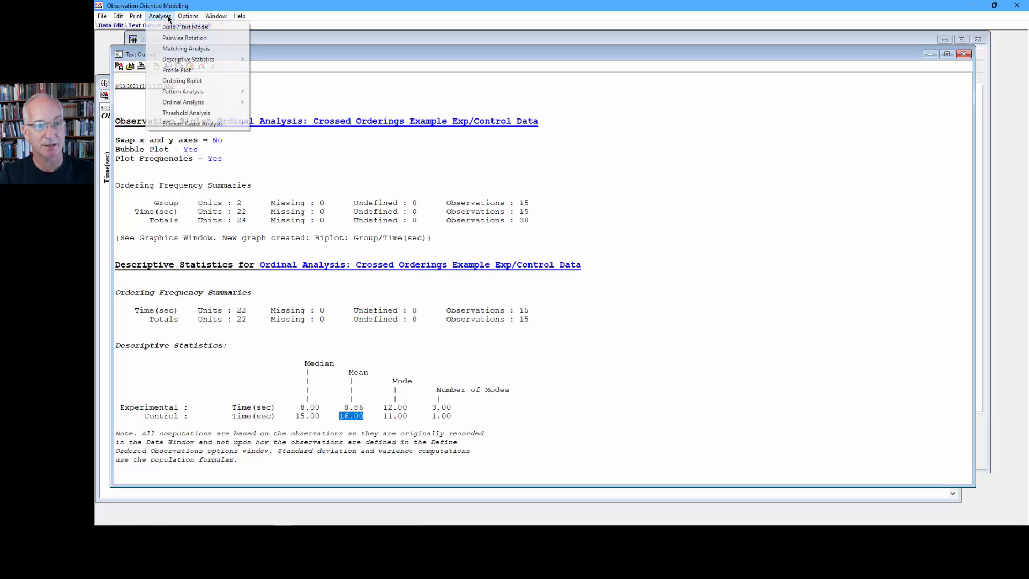
pyautogui.moveTo(245, 103)
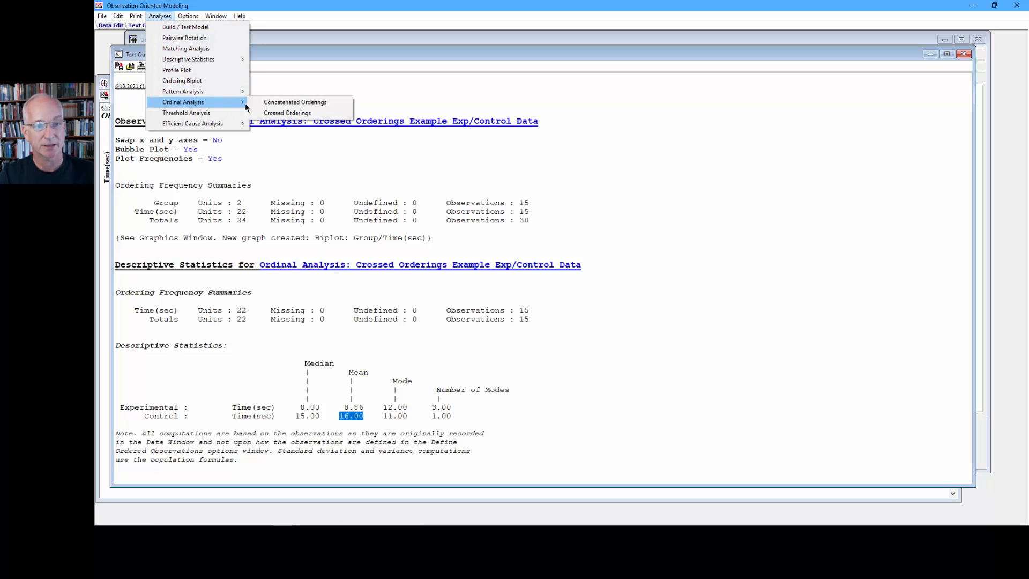
pyautogui.click(277, 114)
pyautogui.click(416, 178)
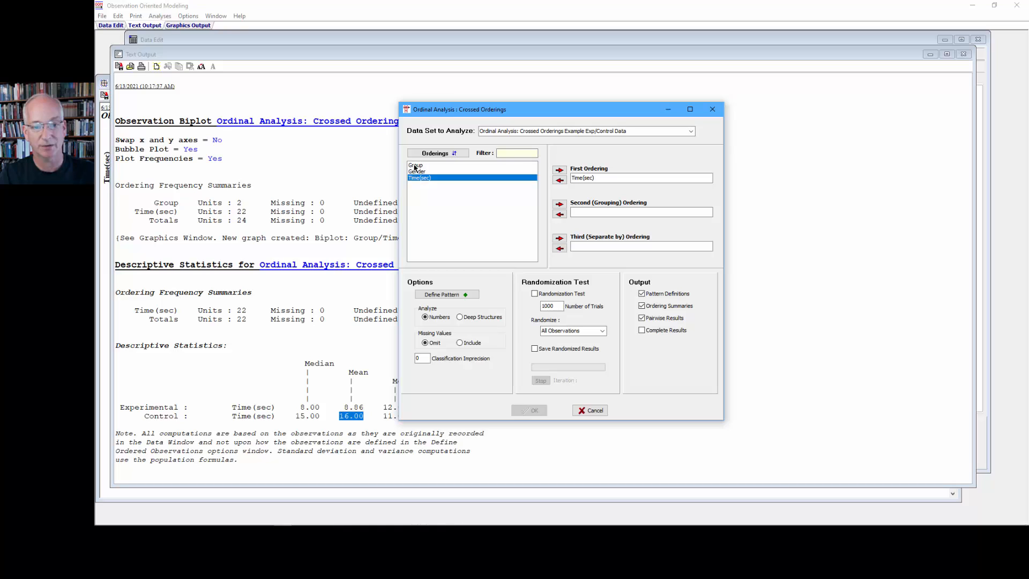
pyautogui.doubleClick(415, 166)
# Step: Define the crossed ordinal pattern with Experimental as Lowest and Control as Highest
pyautogui.click(456, 296)
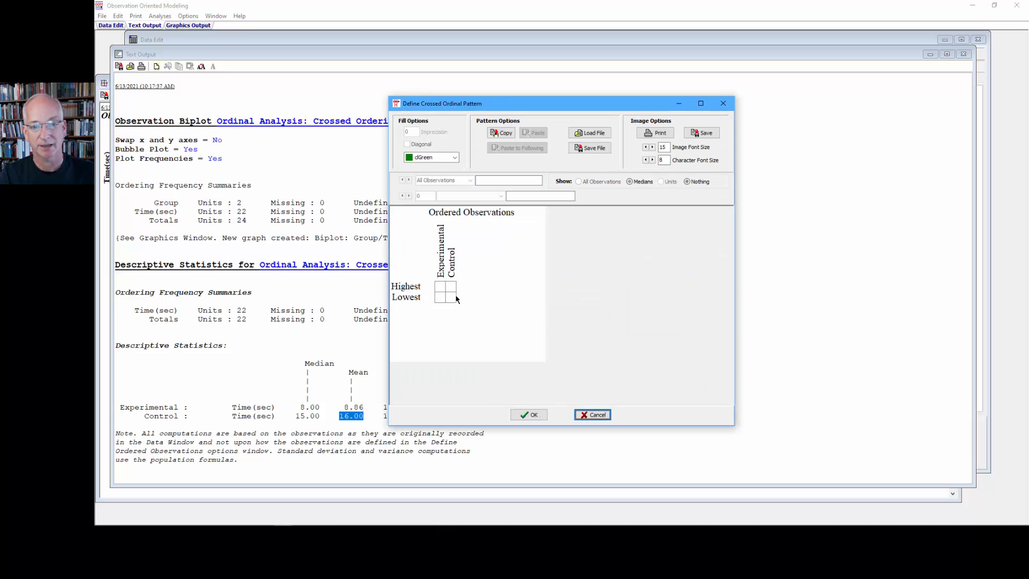
pyautogui.click(444, 299)
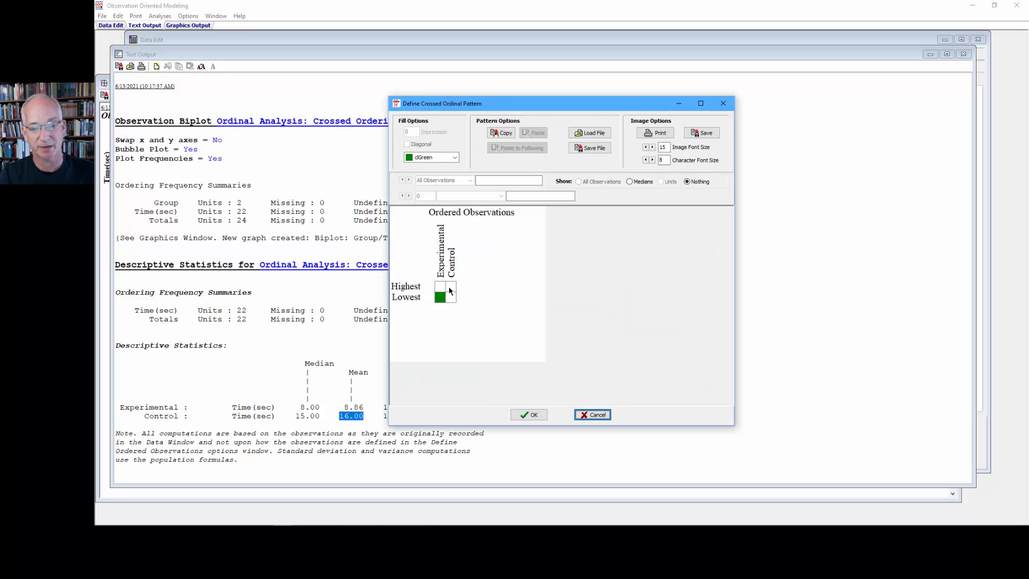
pyautogui.click(452, 288)
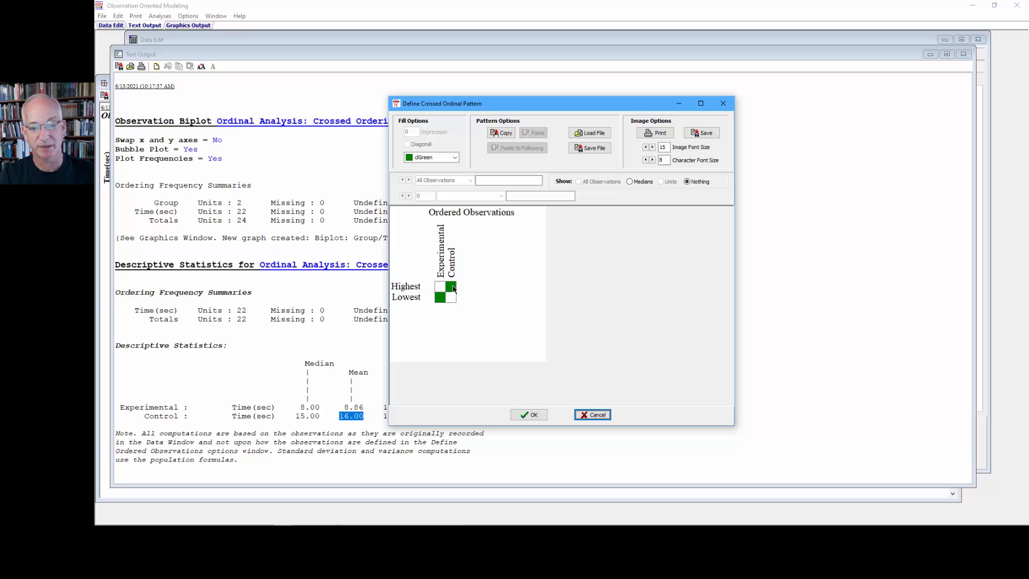
pyautogui.click(523, 413)
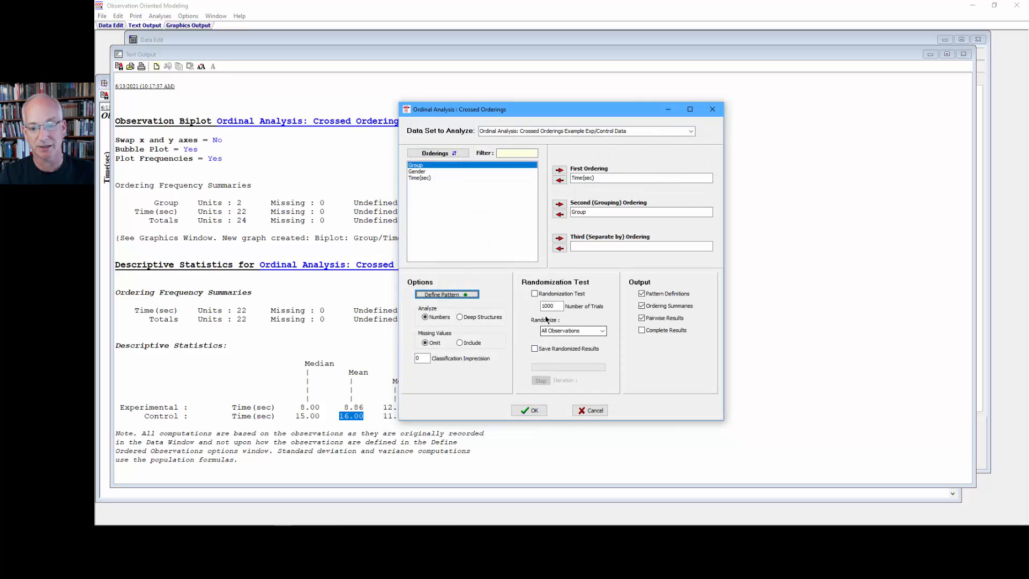
# Step: Run the analysis with a randomization test and without pairwise results, and highlight the percent correct classifications and model c-value
pyautogui.click(535, 294)
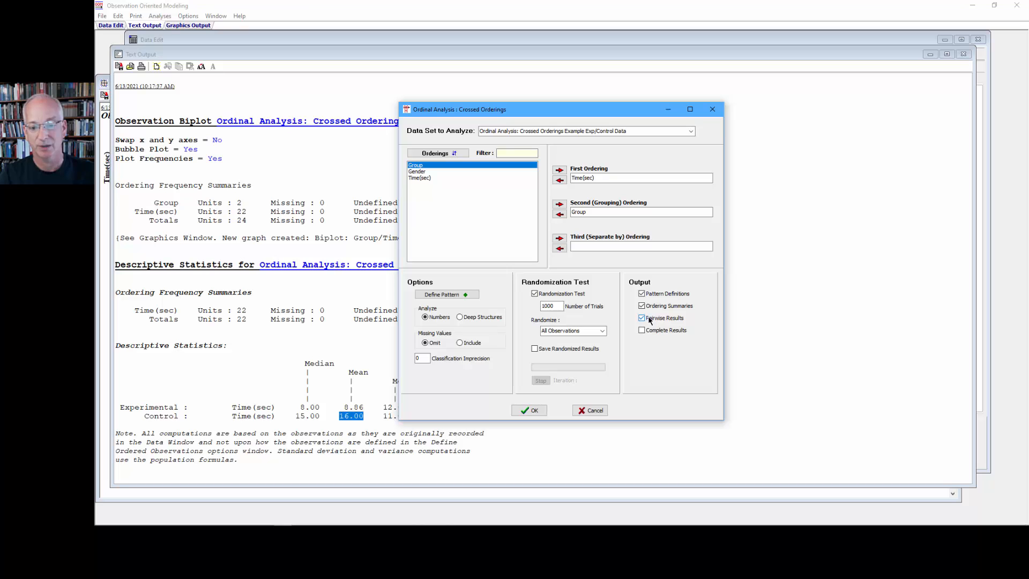
pyautogui.click(648, 320)
pyautogui.click(526, 409)
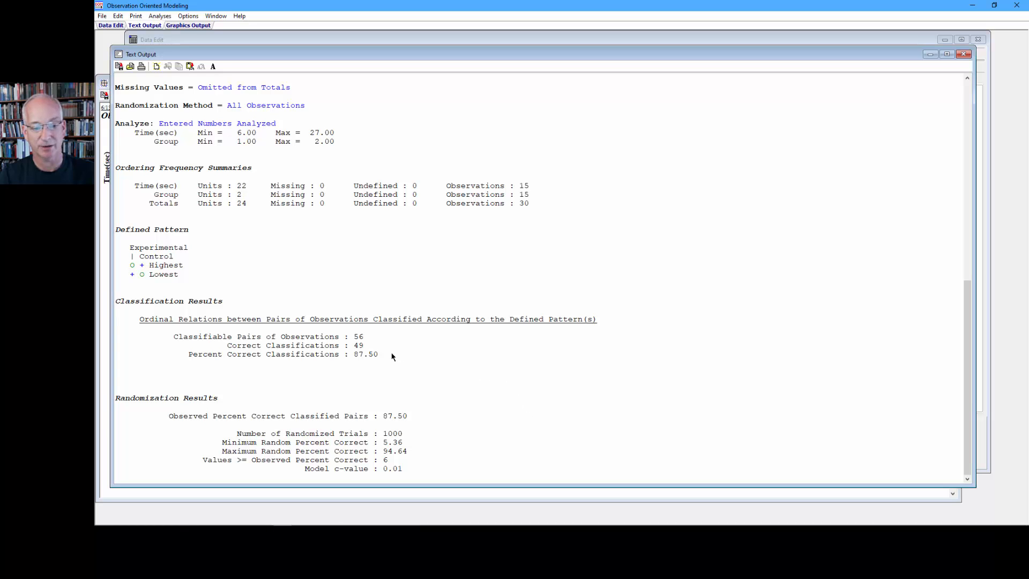
pyautogui.moveTo(392, 356); pyautogui.dragTo(190, 357)
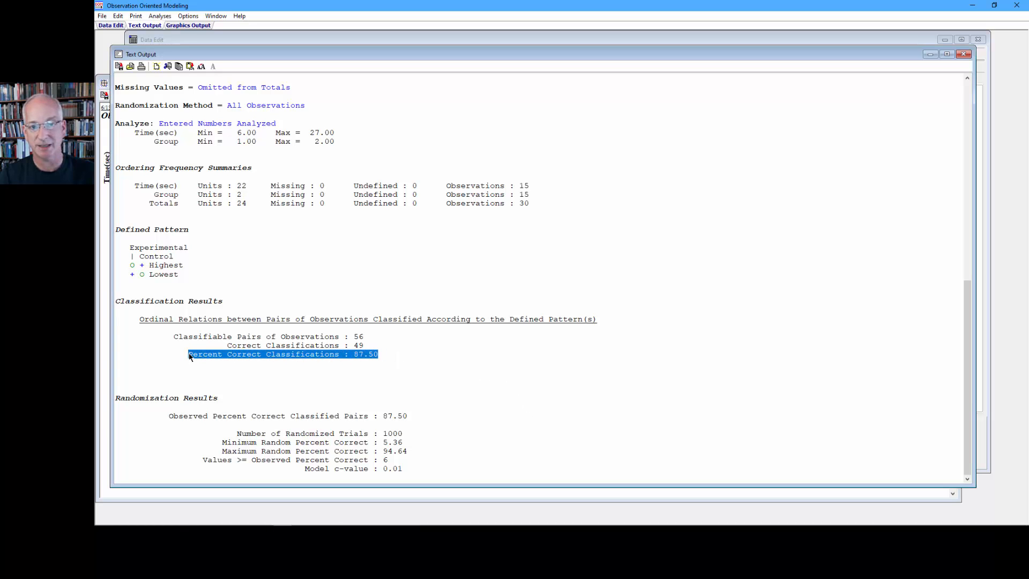
pyautogui.moveTo(403, 469); pyautogui.dragTo(300, 470)
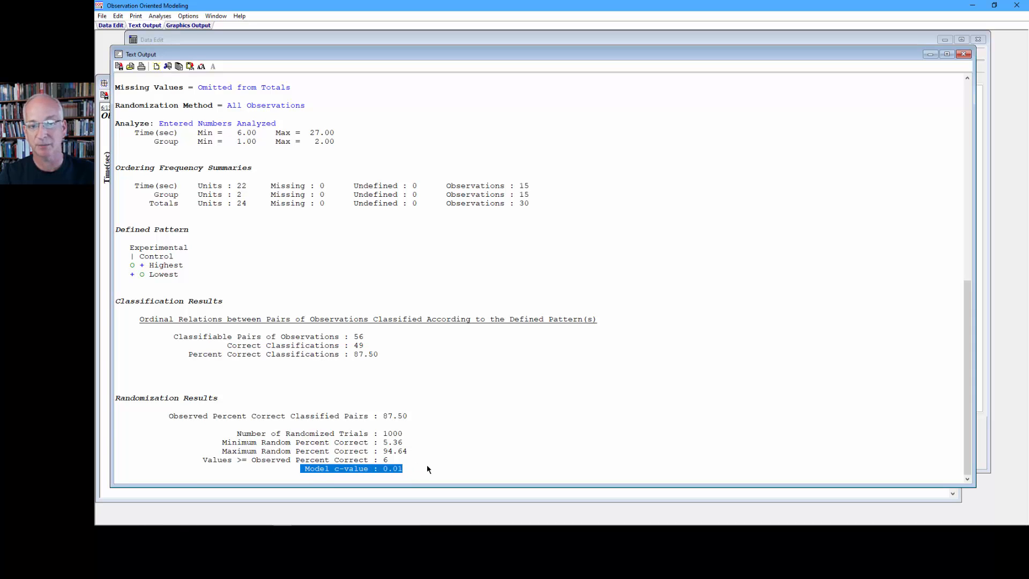